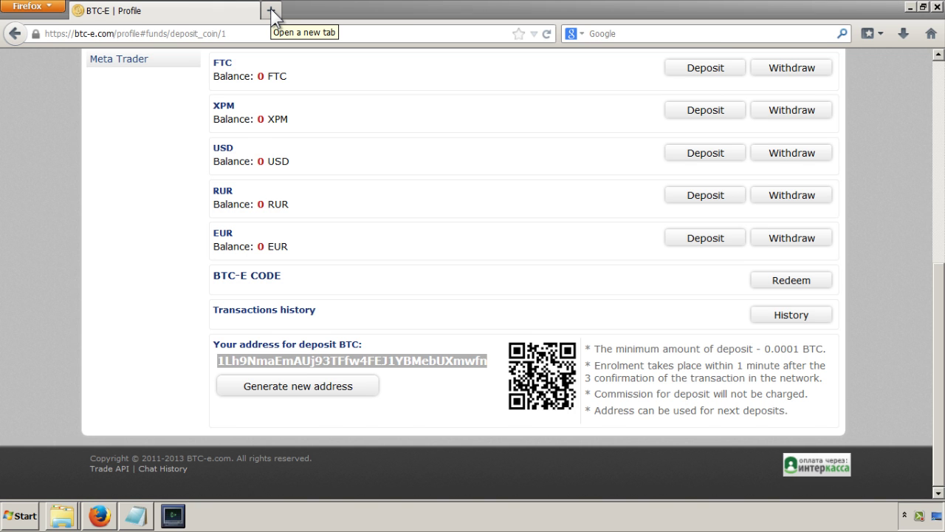
Step: Open the LocalBitcoins.com bookmark from the Peercoin bookmarks folder in a new browser tab
{"action": "left_click", "coordinate": [271, 11]}
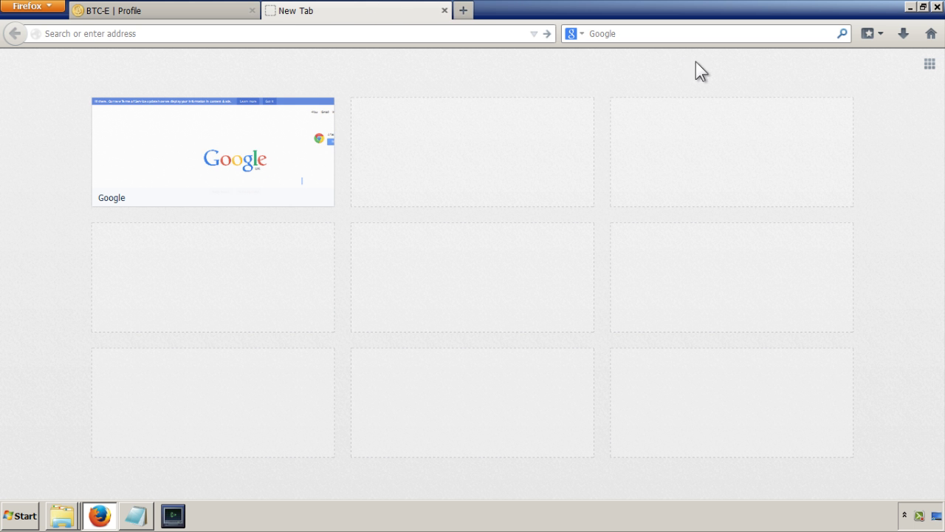
{"action": "left_click", "coordinate": [878, 37]}
{"action": "mouse_move", "coordinate": [825, 163]}
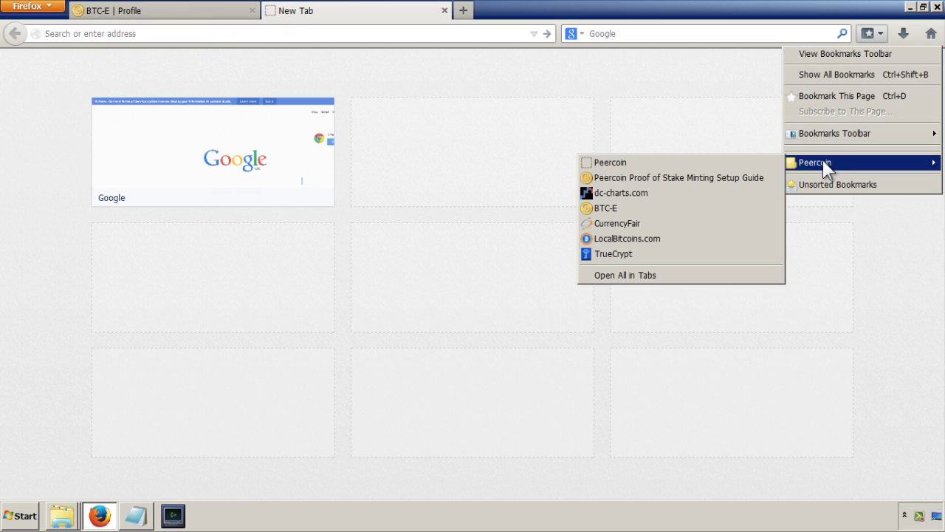
{"action": "left_click", "coordinate": [650, 251]}
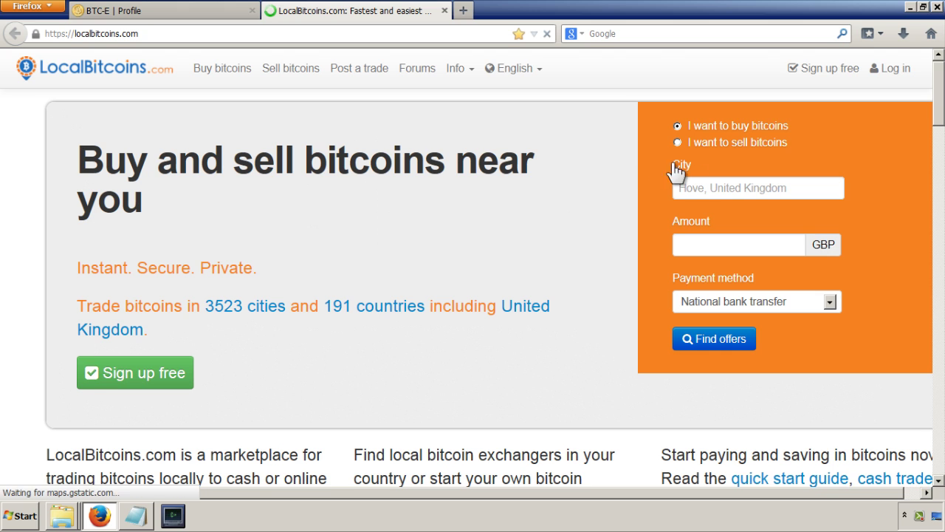
Step: Log in to LocalBitcoins.com with the account username and password
{"action": "left_click", "coordinate": [892, 69]}
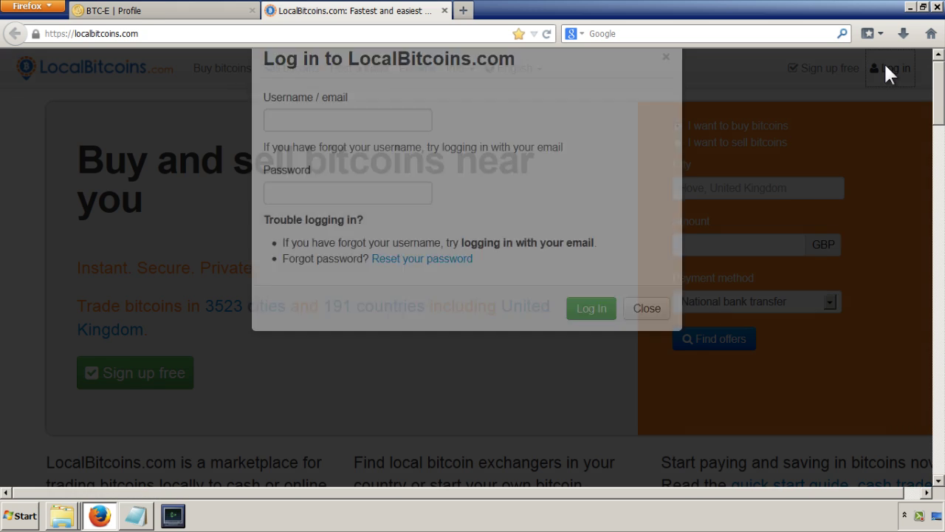
{"action": "type", "text": "rootlocal"}
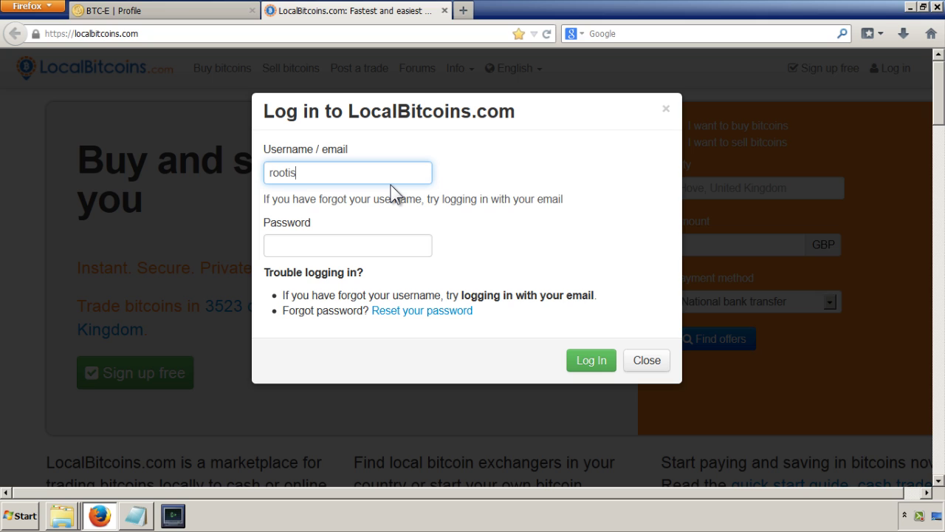
{"action": "key", "text": "BackSpace"}
{"action": "key", "text": "BackSpace"}
{"action": "key", "text": "BackSpace"}
{"action": "key", "text": "BackSpace"}
{"action": "key", "text": "BackSpace"}
{"action": "type", "text": "i"}
{"action": "key", "text": "BackSpace"}
{"action": "type", "text": "sical"}
{"action": "key", "text": "Tab"}
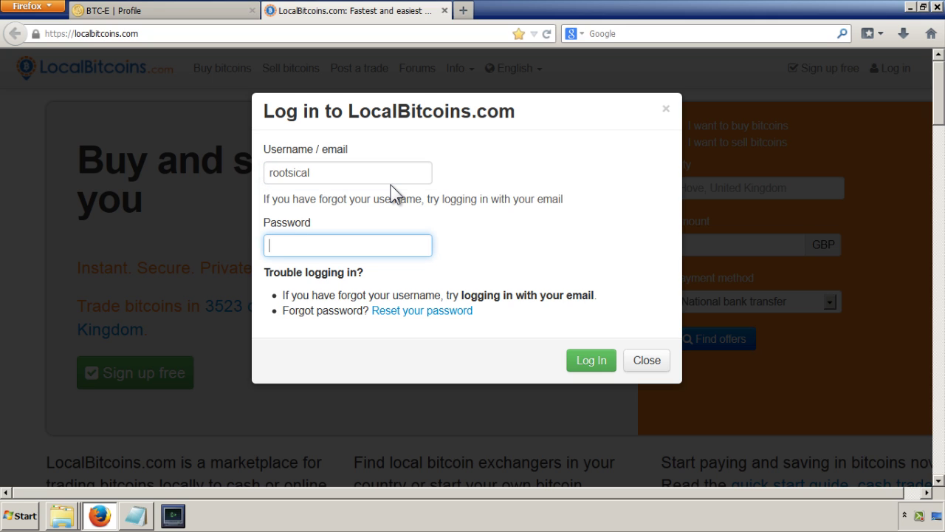
{"action": "type", "text": "•••••••••"}
{"action": "left_click", "coordinate": [591, 361]}
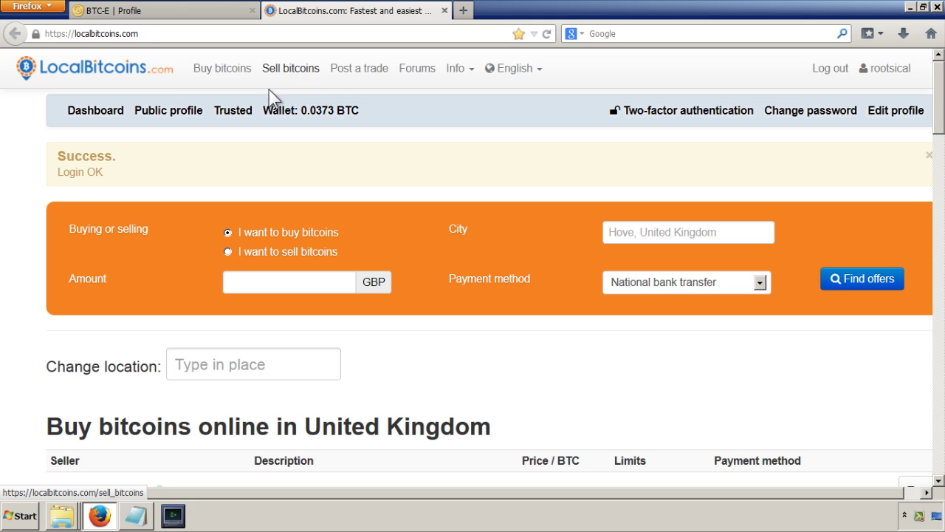
Step: Open the LocalBitcoins wallet and fill the receiving bitcoin address with the BTC deposit address copied from the BTC-E profile
{"action": "left_click", "coordinate": [312, 117]}
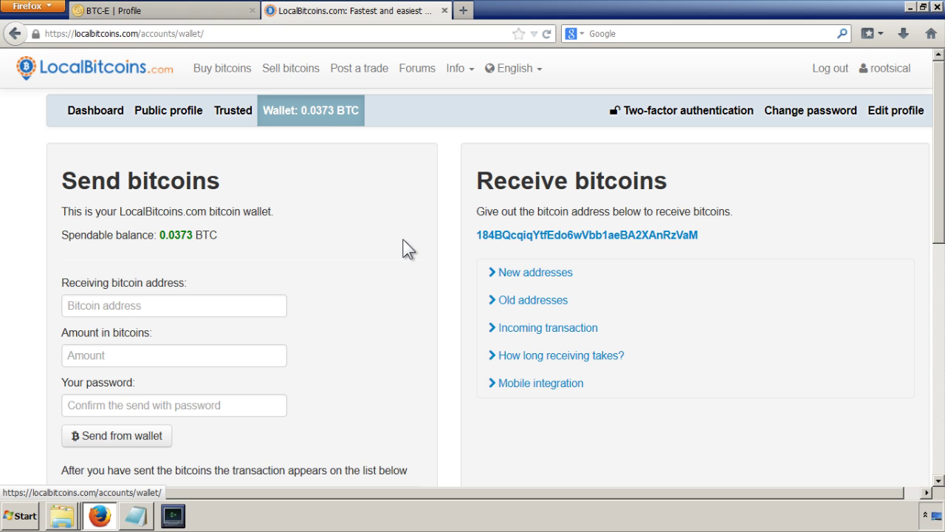
{"action": "scroll", "coordinate": [299, 323], "scroll_direction": "down", "scroll_amount": 1}
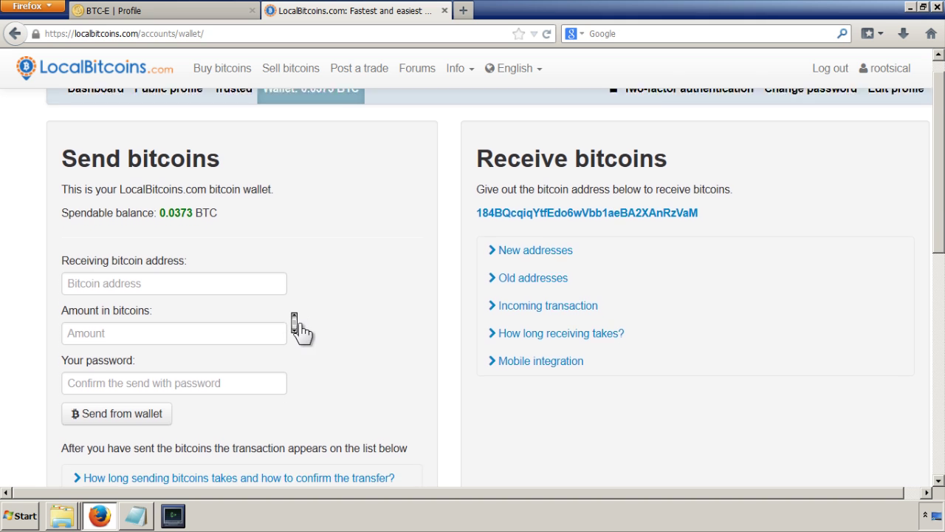
{"action": "left_click", "coordinate": [180, 9]}
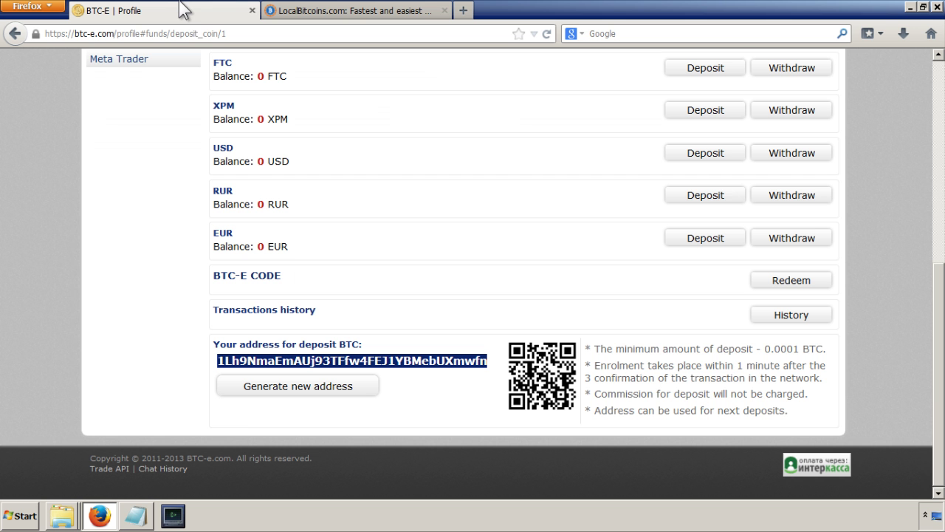
{"action": "right_click", "coordinate": [408, 363]}
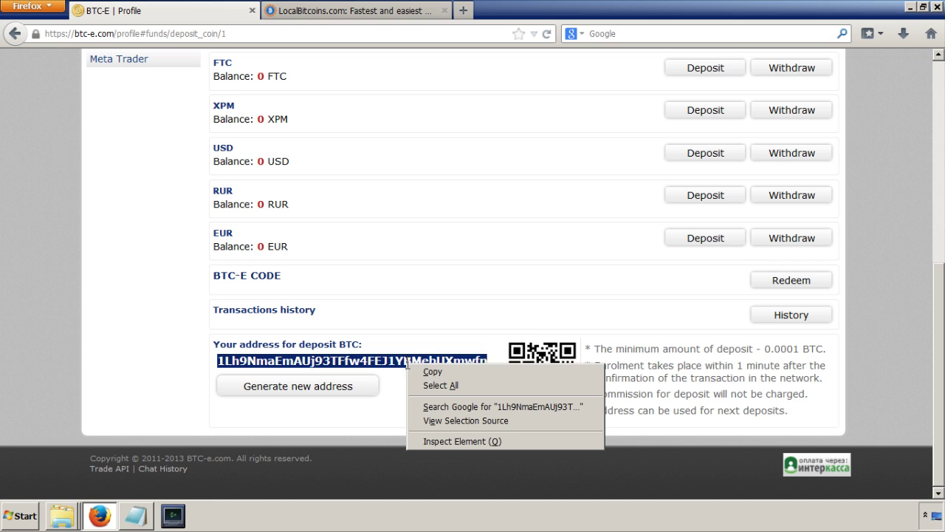
{"action": "left_click", "coordinate": [435, 371]}
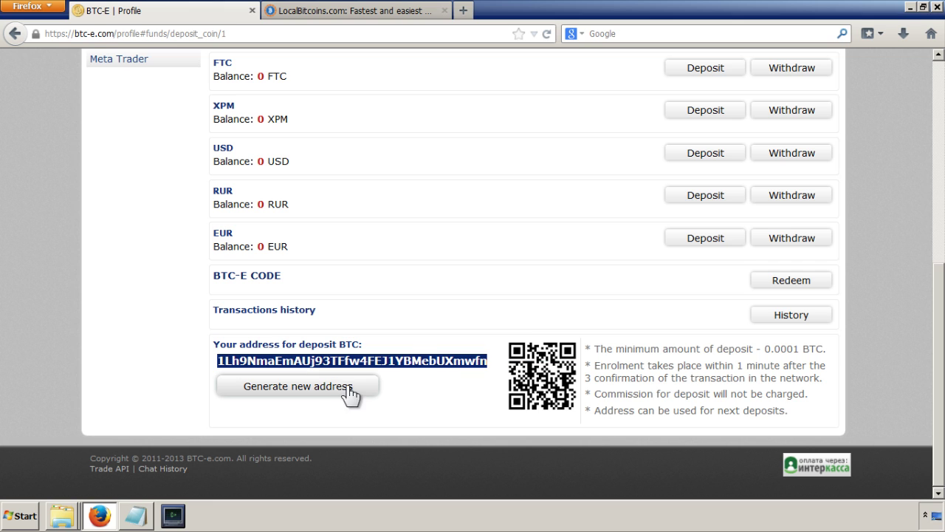
{"action": "left_click", "coordinate": [384, 12]}
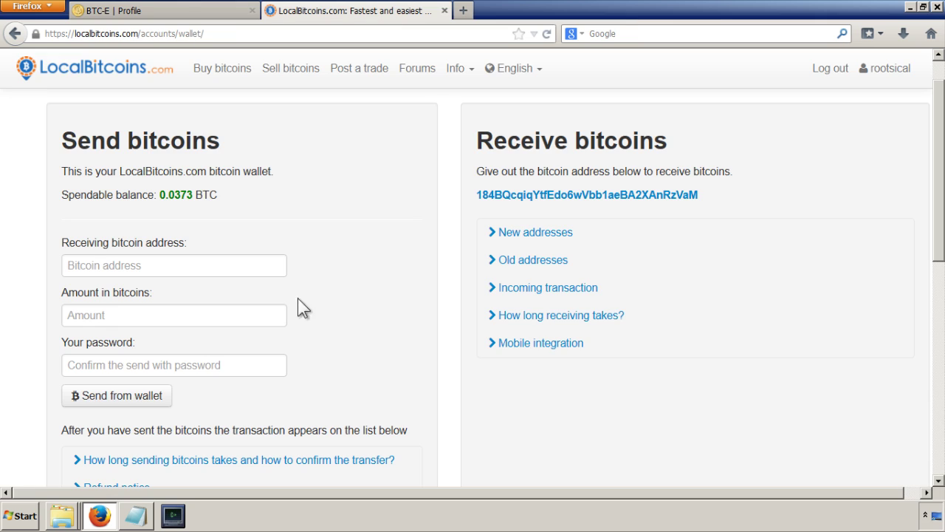
{"action": "left_click", "coordinate": [212, 268]}
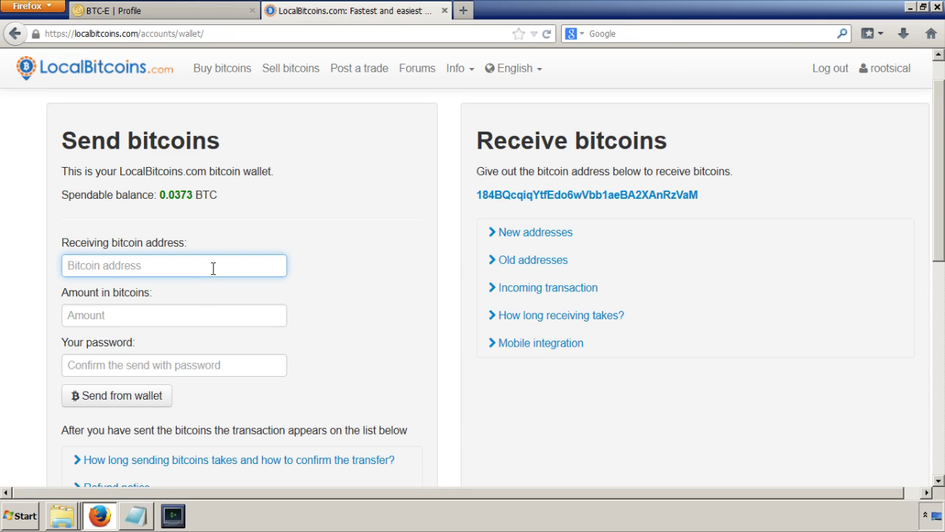
{"action": "right_click", "coordinate": [213, 268]}
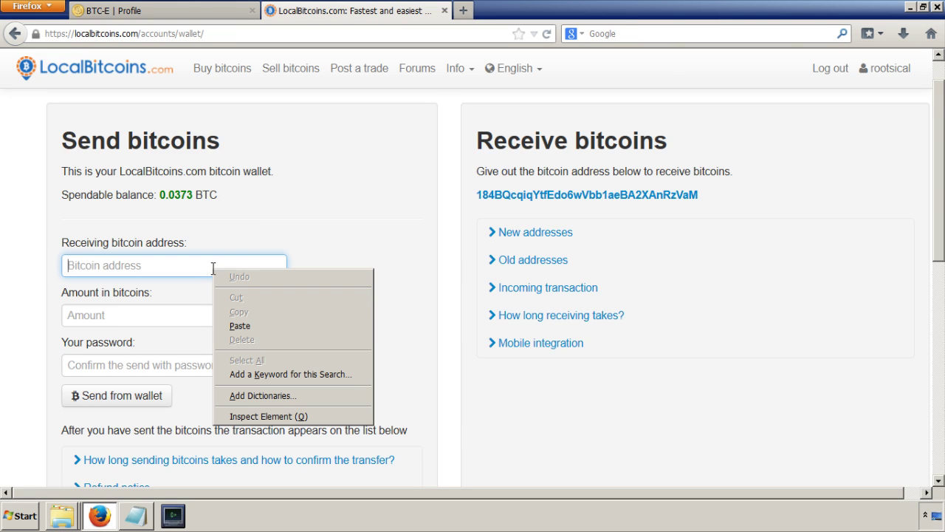
{"action": "left_click", "coordinate": [255, 327]}
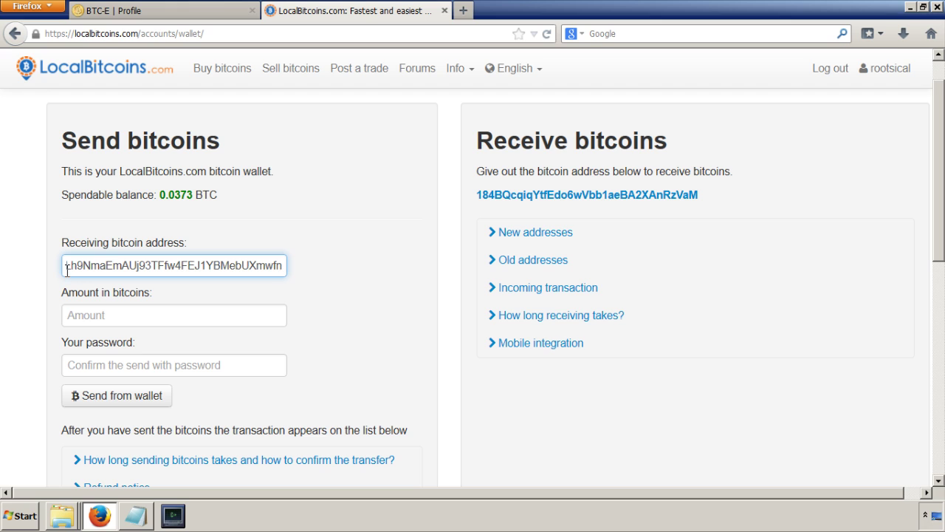
Step: Compare the first and last characters of the pasted receiving address with the deposit address on the BTC-E page
{"action": "left_click_drag", "start_coordinate": [66, 270], "coordinate": [84, 268]}
{"action": "left_click_drag", "start_coordinate": [268, 271], "coordinate": [288, 264]}
{"action": "left_click", "coordinate": [181, 10]}
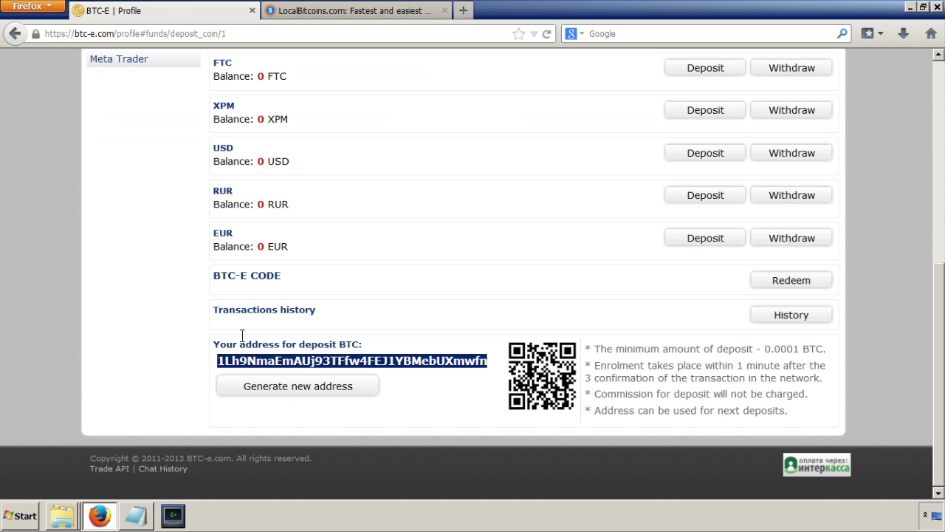
{"action": "left_click", "coordinate": [318, 10]}
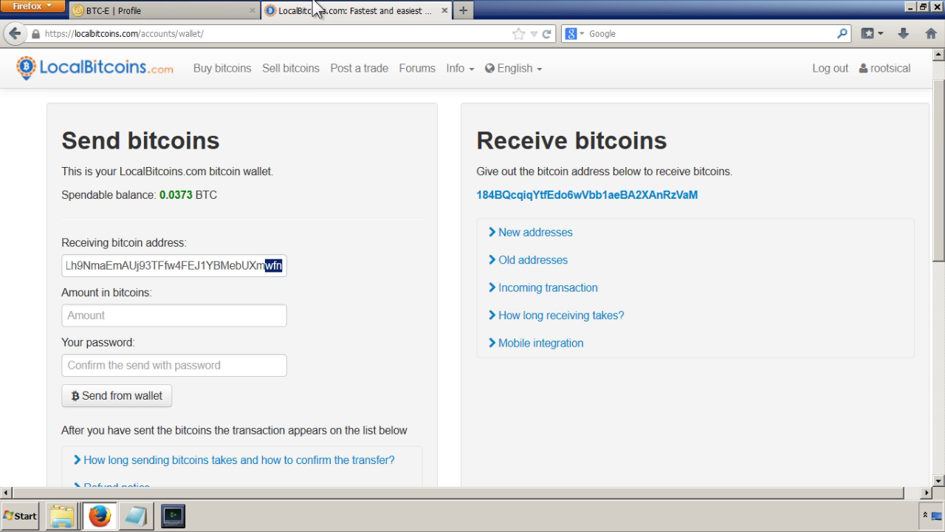
{"action": "left_click_drag", "start_coordinate": [85, 264], "coordinate": [25, 264]}
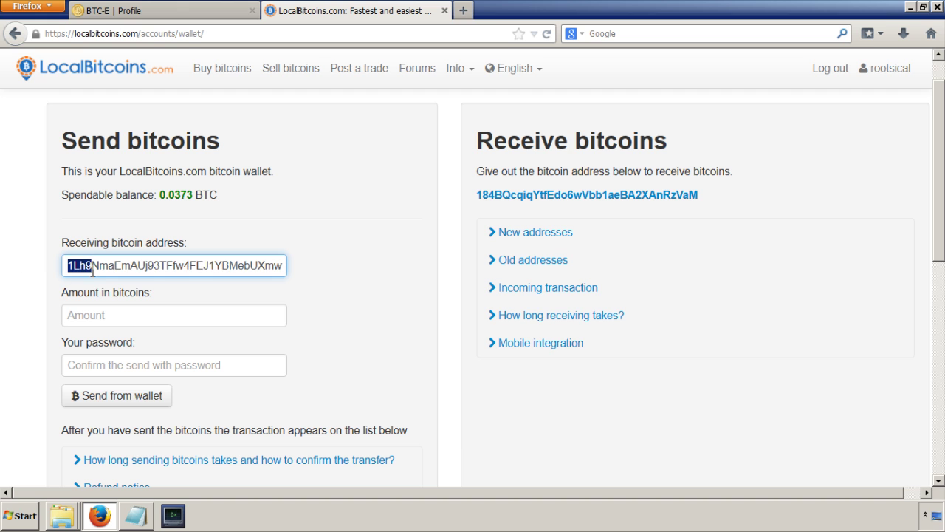
{"action": "left_click_drag", "start_coordinate": [273, 265], "coordinate": [414, 284]}
{"action": "left_click", "coordinate": [186, 9]}
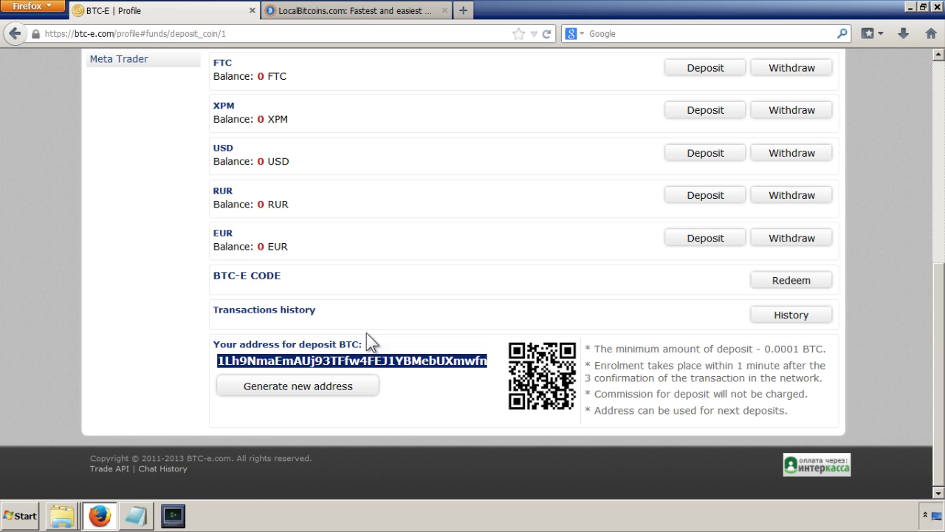
{"action": "left_click", "coordinate": [355, 10]}
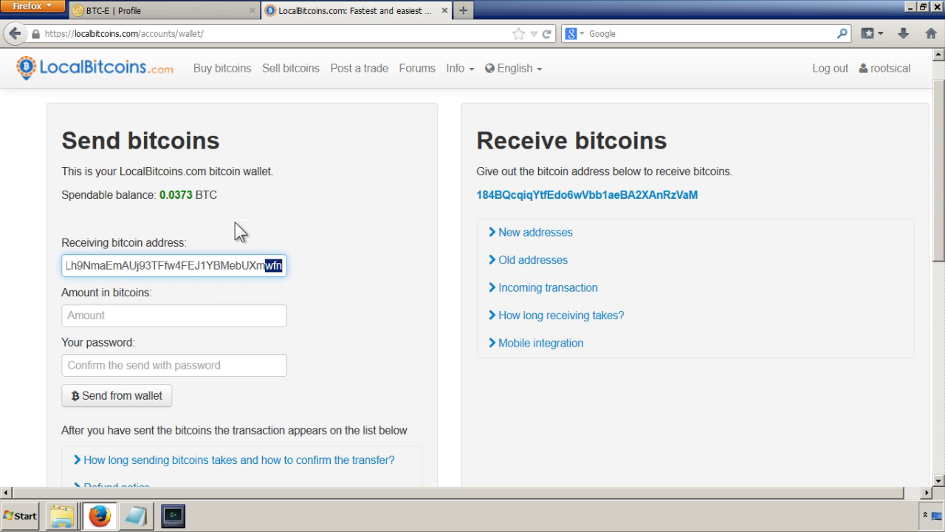
Step: Set the amount in bitcoins for the wallet transfer to 0.0373
{"action": "left_click", "coordinate": [185, 321]}
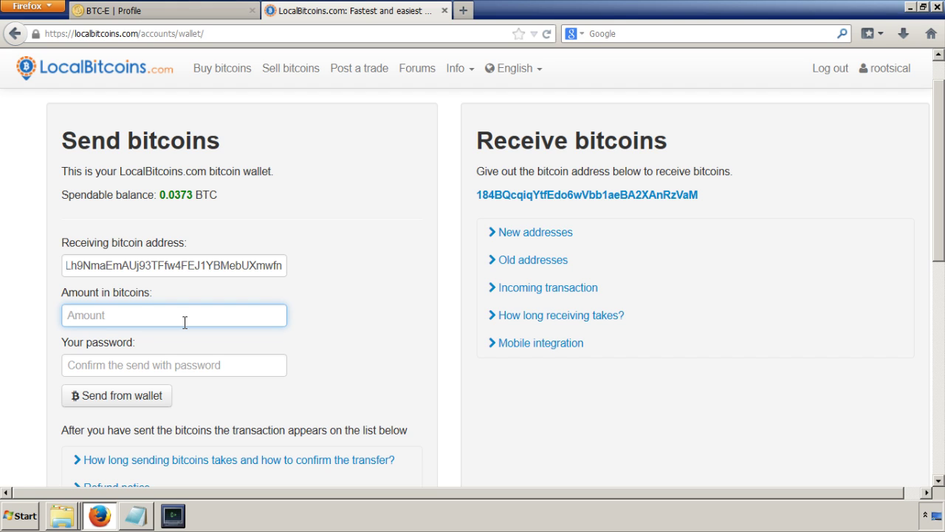
{"action": "type", "text": "0.0373"}
{"action": "middle_click", "coordinate": [373, 231]}
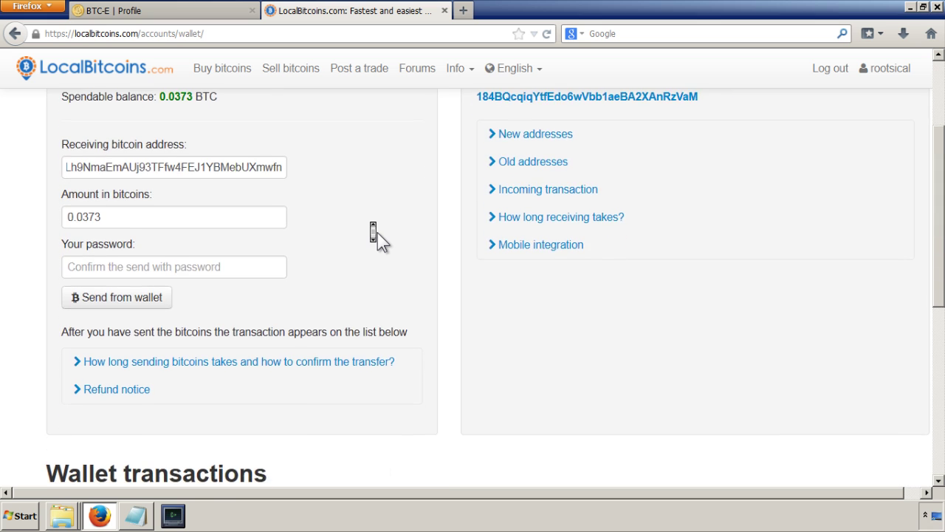
{"action": "scroll", "coordinate": [373, 231], "scroll_direction": "down", "scroll_amount": 2}
{"action": "scroll", "coordinate": [373, 231], "scroll_direction": "up", "scroll_amount": 5}
{"action": "left_click", "coordinate": [356, 231]}
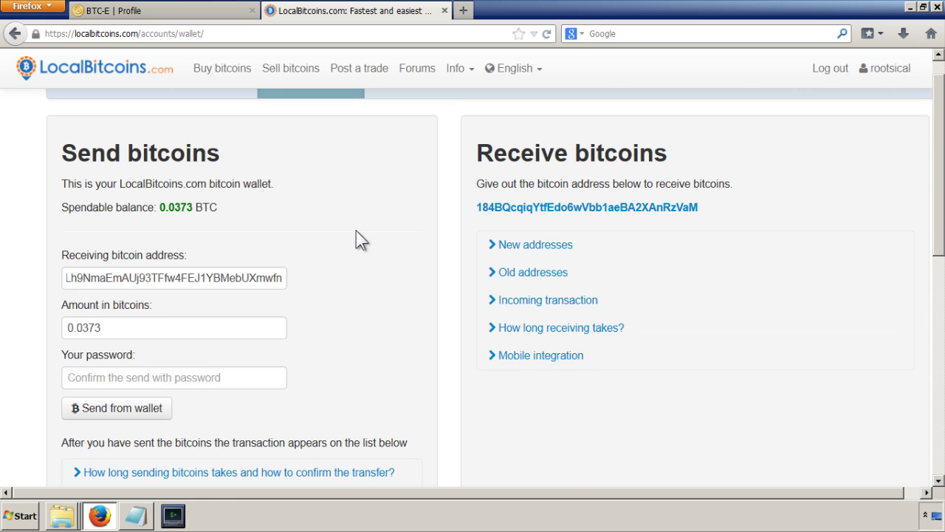
Step: Enter the account password to confirm the transfer and send the bitcoins from the wallet
{"action": "left_click", "coordinate": [161, 377]}
{"action": "type", "text": "*****"}
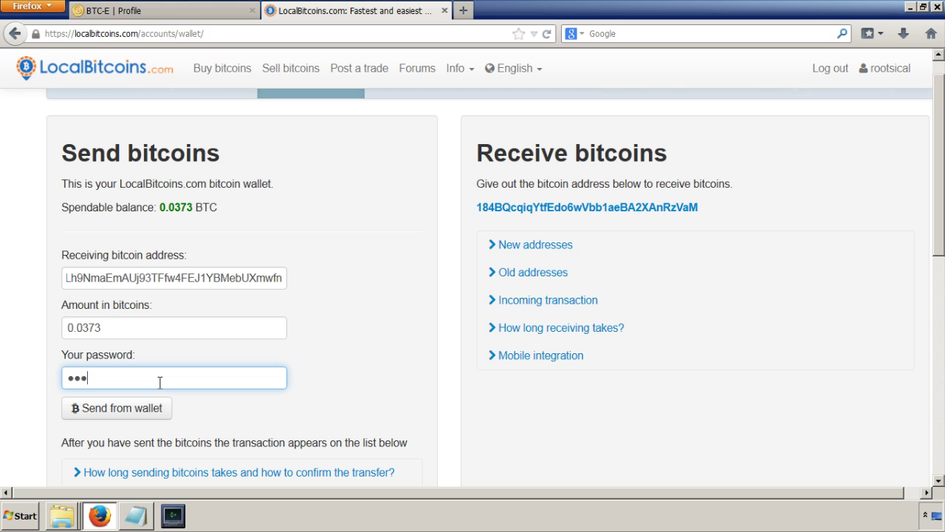
{"action": "type", "text": "***"}
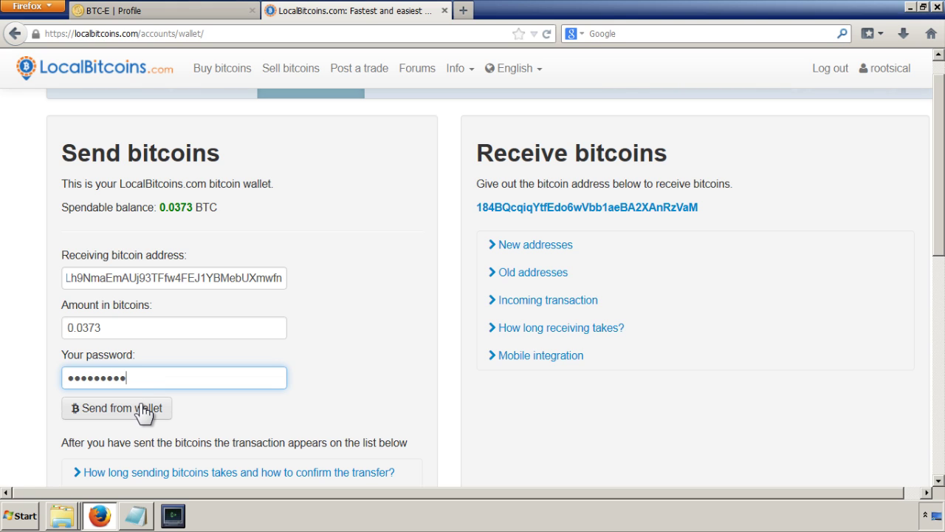
{"action": "left_click", "coordinate": [142, 409]}
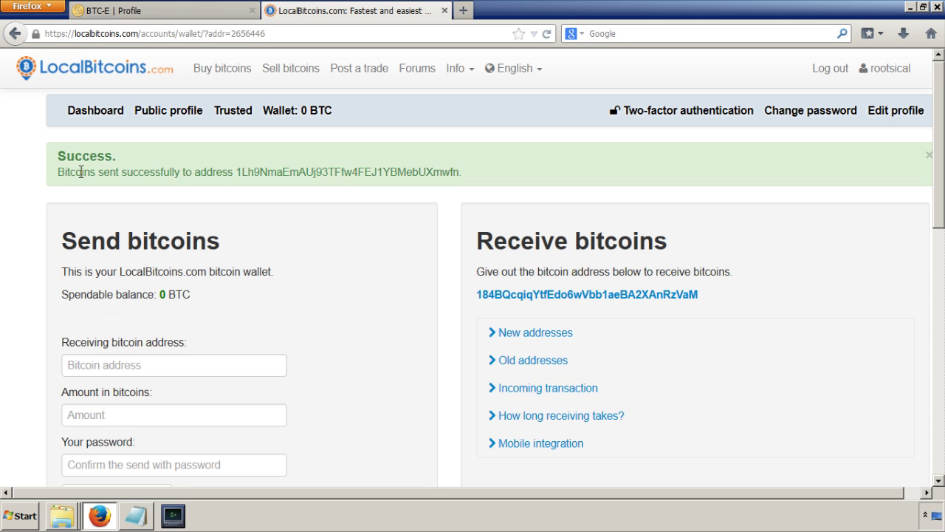
Step: Check the wallet transactions list for the outgoing transfer and review the send notice
{"action": "middle_click", "coordinate": [305, 194]}
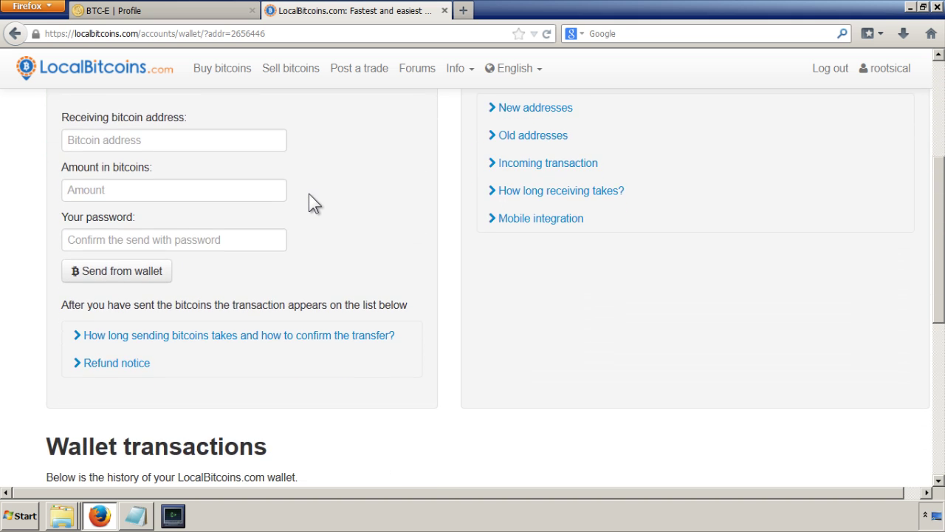
{"action": "left_click", "coordinate": [311, 198]}
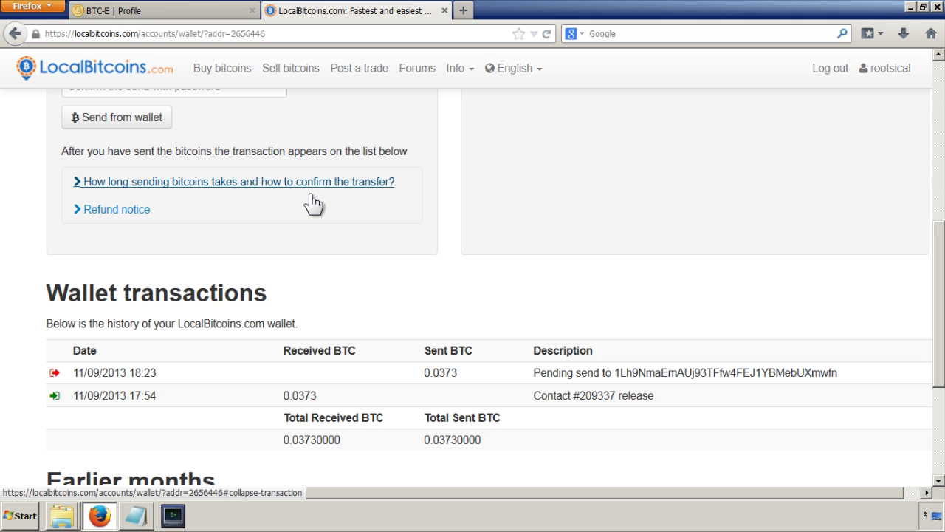
{"action": "scroll", "coordinate": [311, 195], "scroll_direction": "up", "scroll_amount": 10}
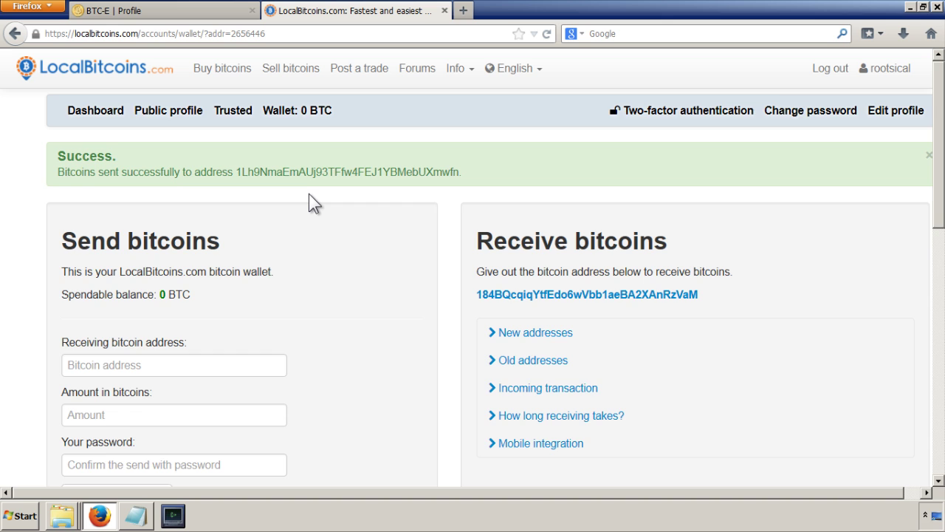
{"action": "scroll", "coordinate": [309, 193], "scroll_direction": "down", "scroll_amount": 1}
{"action": "scroll", "coordinate": [308, 194], "scroll_direction": "up", "scroll_amount": 1}
Step: Search Google for "blockchain info" in a new tab and open the Blockchain.info Bitcoin Block Explorer site
{"action": "left_click", "coordinate": [464, 10]}
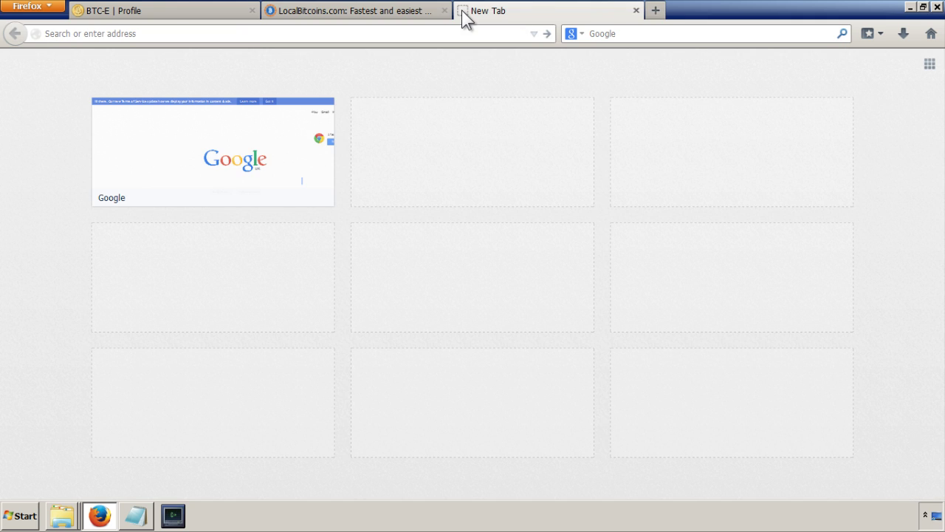
{"action": "left_click", "coordinate": [612, 34]}
{"action": "type", "text": "blockcha"}
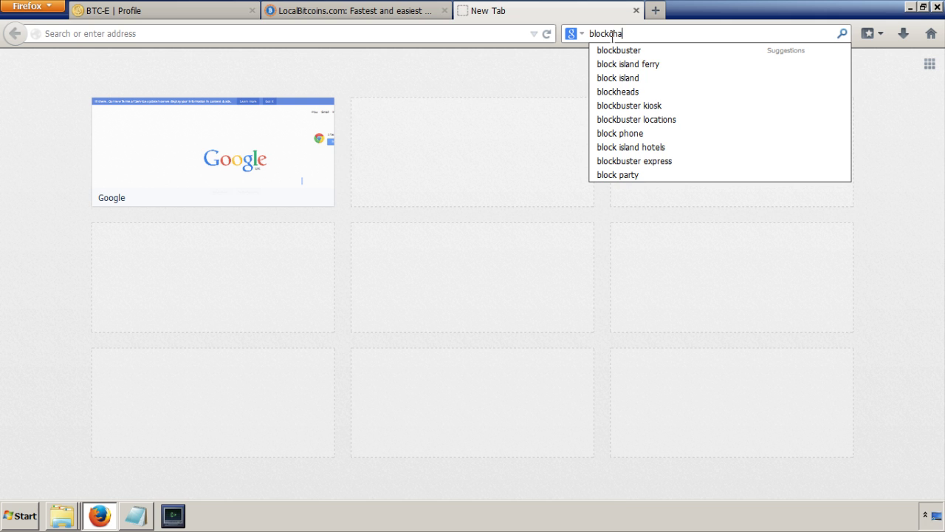
{"action": "type", "text": "in info"}
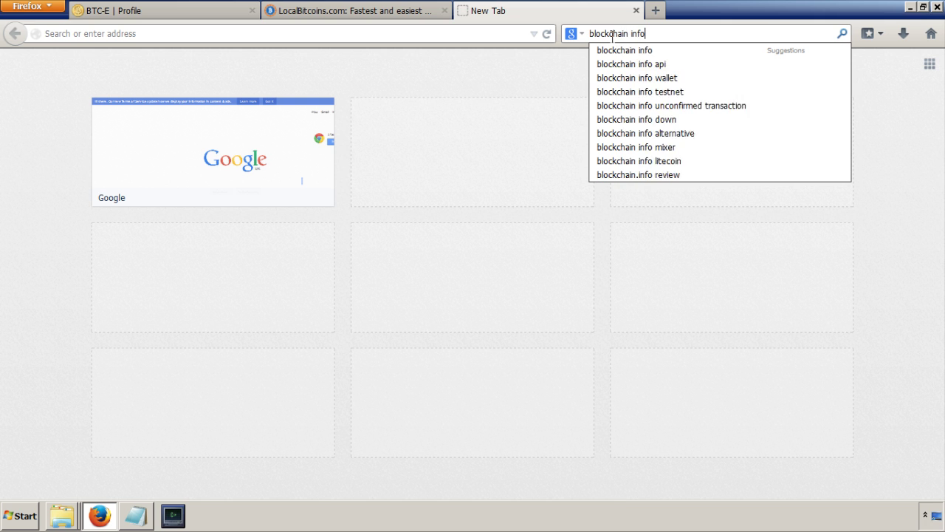
{"action": "key", "text": "Return"}
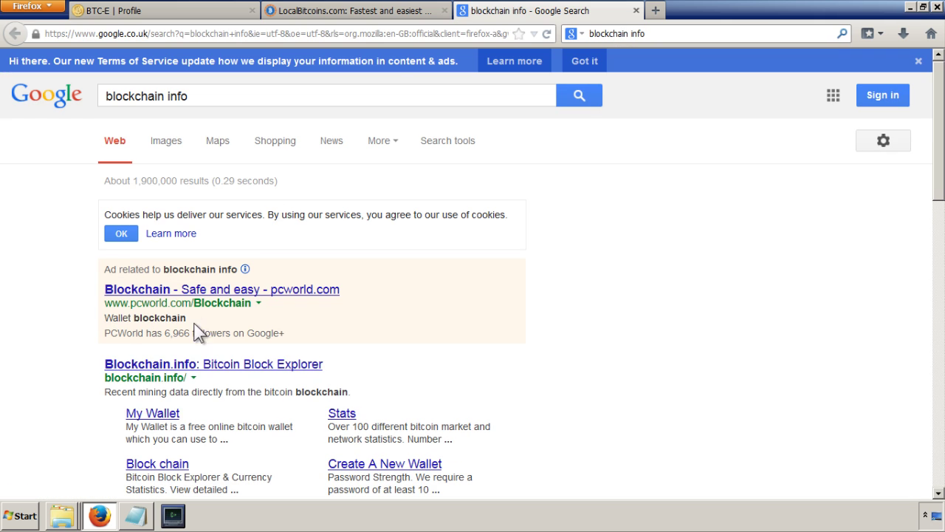
{"action": "left_click", "coordinate": [195, 366]}
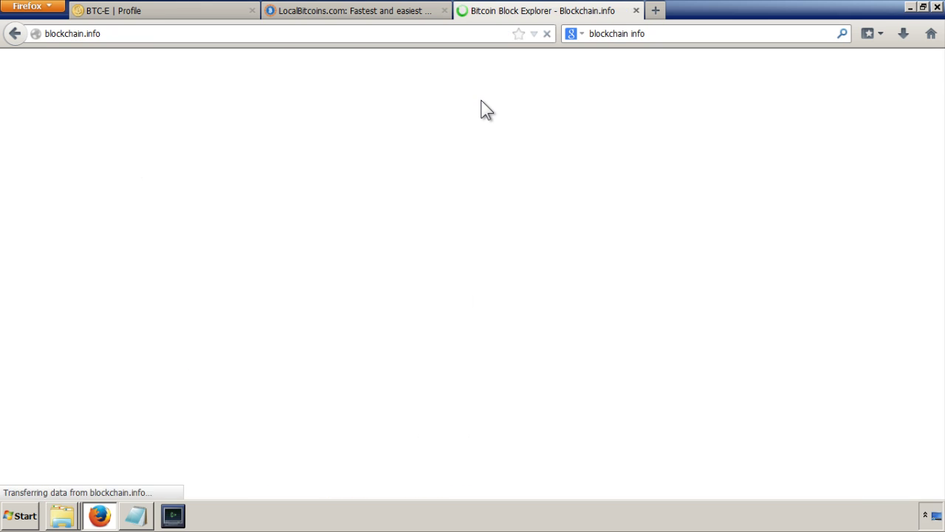
Step: Copy the destination bitcoin address from the send success notice on the LocalBitcoins wallet page
{"action": "scroll", "coordinate": [480, 101], "scroll_direction": "down", "scroll_amount": 2}
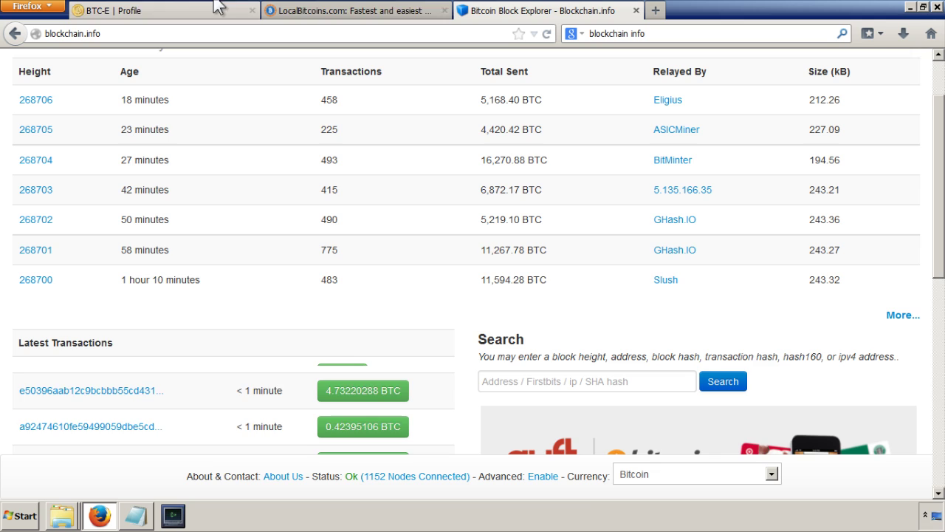
{"action": "left_click", "coordinate": [321, 11]}
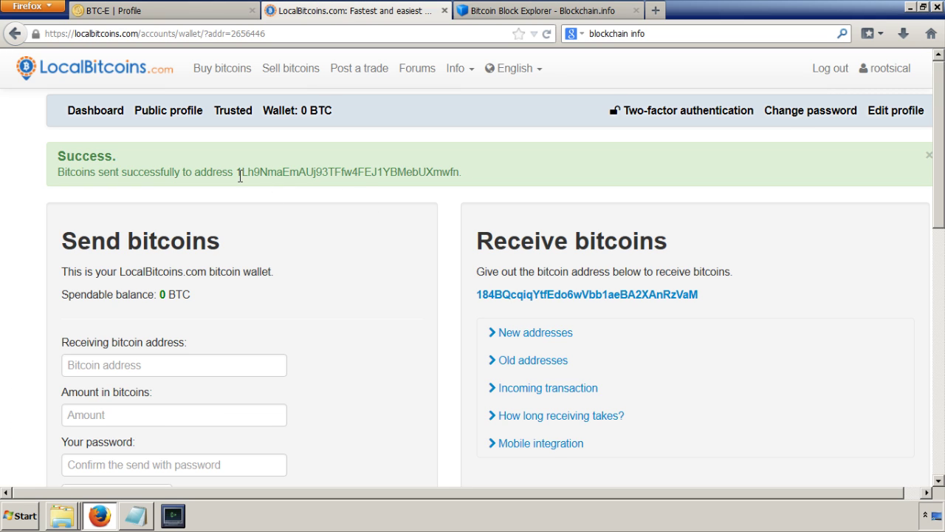
{"action": "left_click_drag", "start_coordinate": [239, 173], "coordinate": [461, 171]}
{"action": "key", "text": "ctrl+c"}
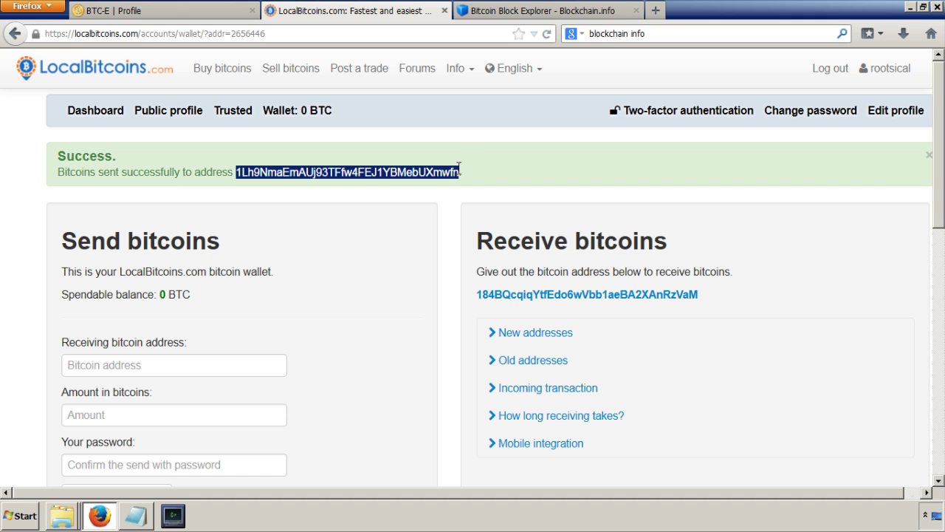
Step: Look up the copied bitcoin address with the search on the Blockchain.info page
{"action": "left_click", "coordinate": [527, 10]}
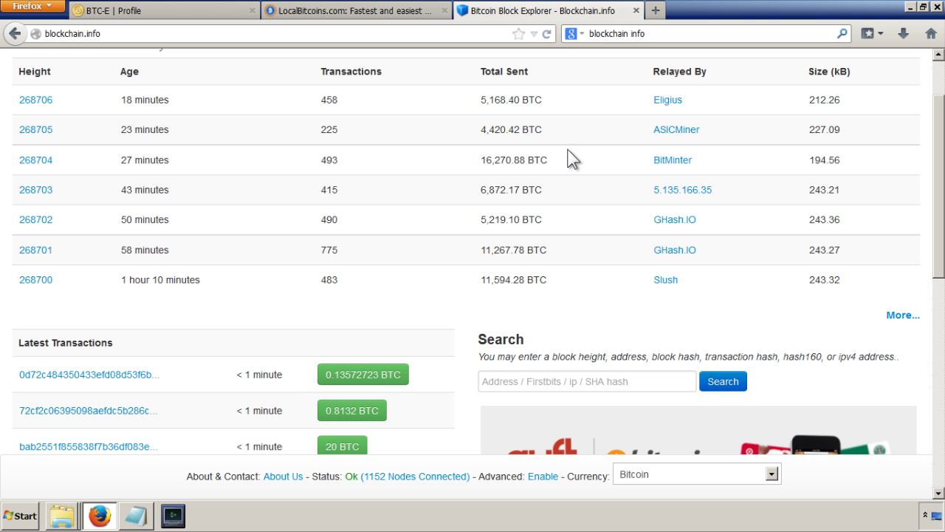
{"action": "left_click", "coordinate": [607, 385]}
{"action": "key", "text": "ctrl+v"}
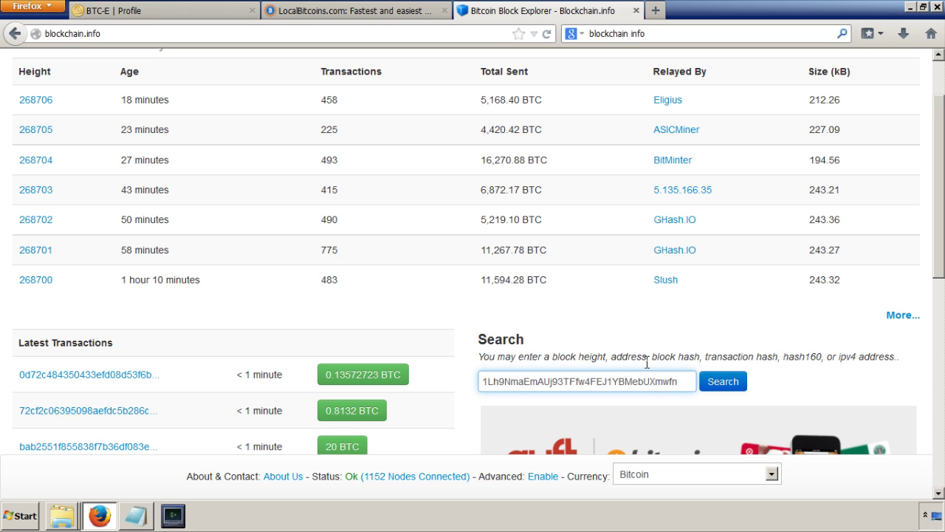
{"action": "left_click", "coordinate": [724, 382]}
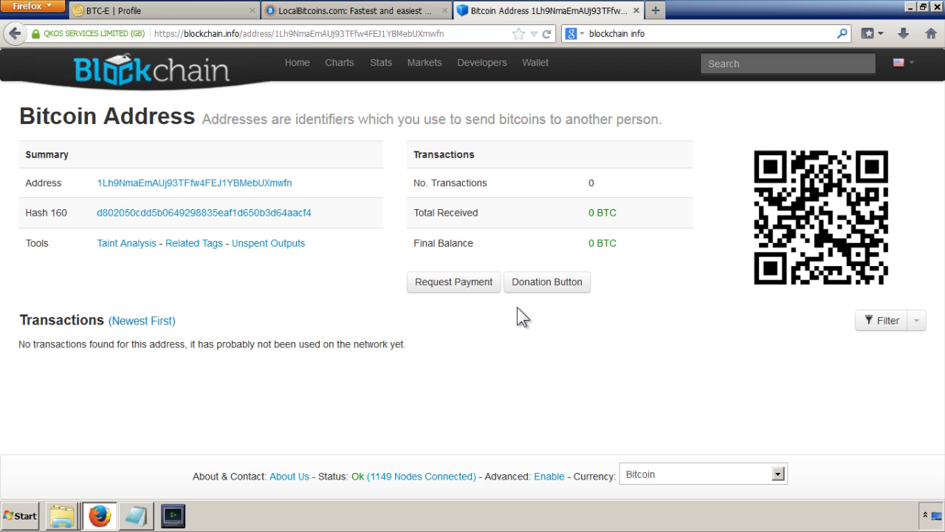
Step: Check the status of the outgoing transfer in the LocalBitcoins wallet transactions list
{"action": "left_click", "coordinate": [400, 11]}
{"action": "scroll", "coordinate": [381, 290], "scroll_direction": "down", "scroll_amount": 3}
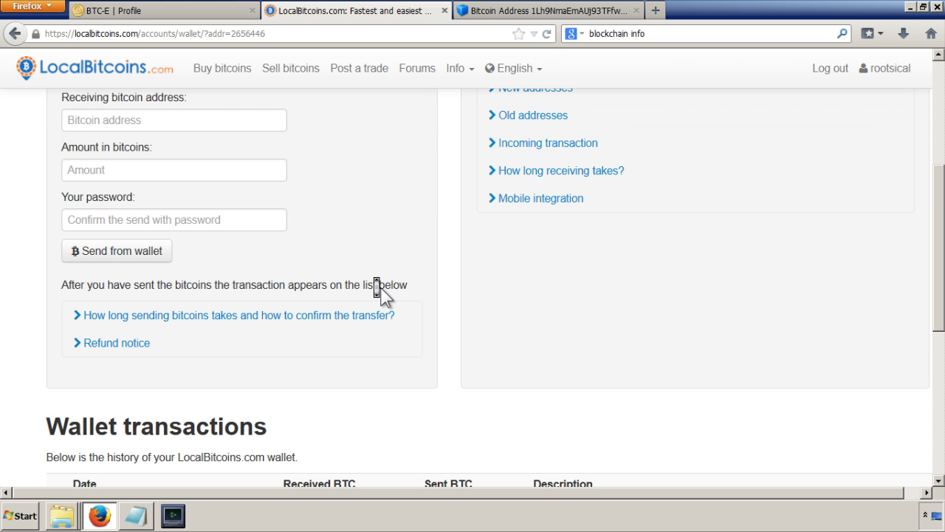
{"action": "scroll", "coordinate": [381, 292], "scroll_direction": "down", "scroll_amount": 4}
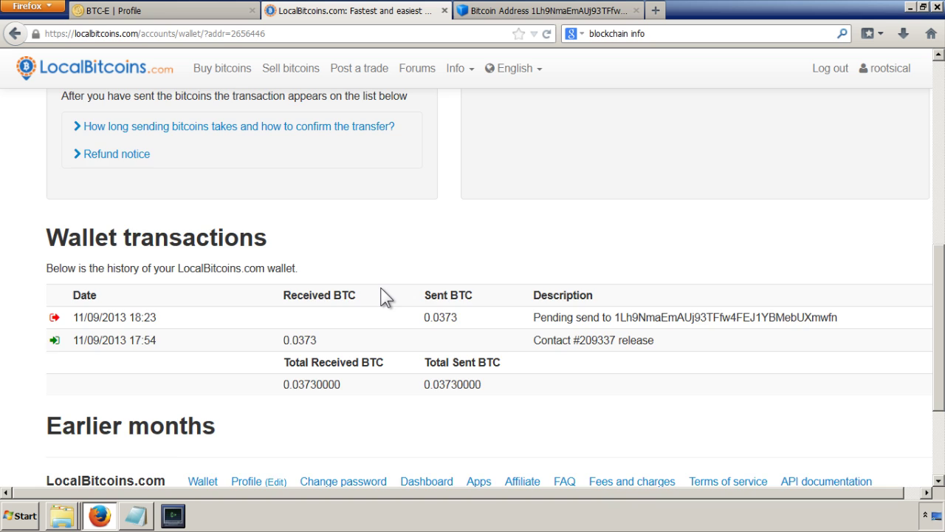
{"action": "scroll", "coordinate": [386, 295], "scroll_direction": "up", "scroll_amount": 5}
{"action": "scroll", "coordinate": [386, 296], "scroll_direction": "up", "scroll_amount": 3}
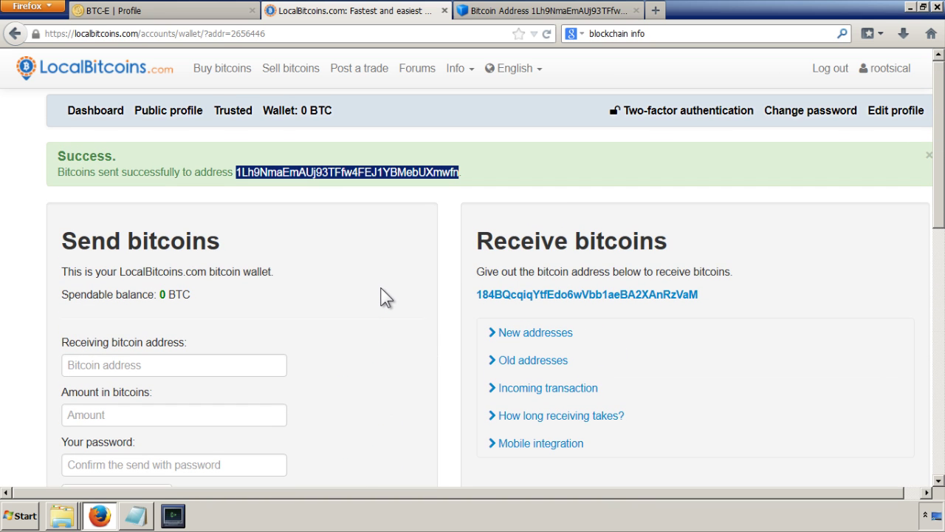
Step: Examine the deposit address's summary and the incoming transaction's confirmation status on Blockchain.info
{"action": "key", "text": "ctrl+Tab"}
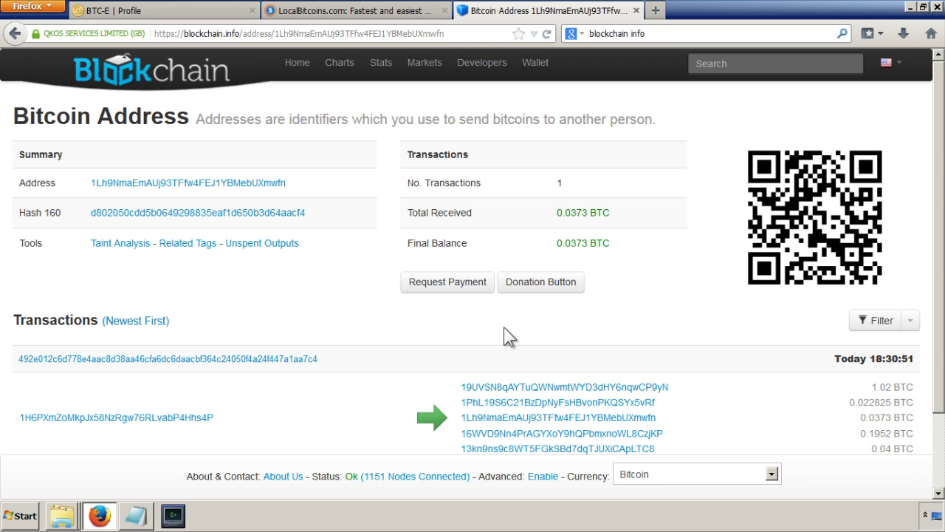
{"action": "middle_click", "coordinate": [350, 311]}
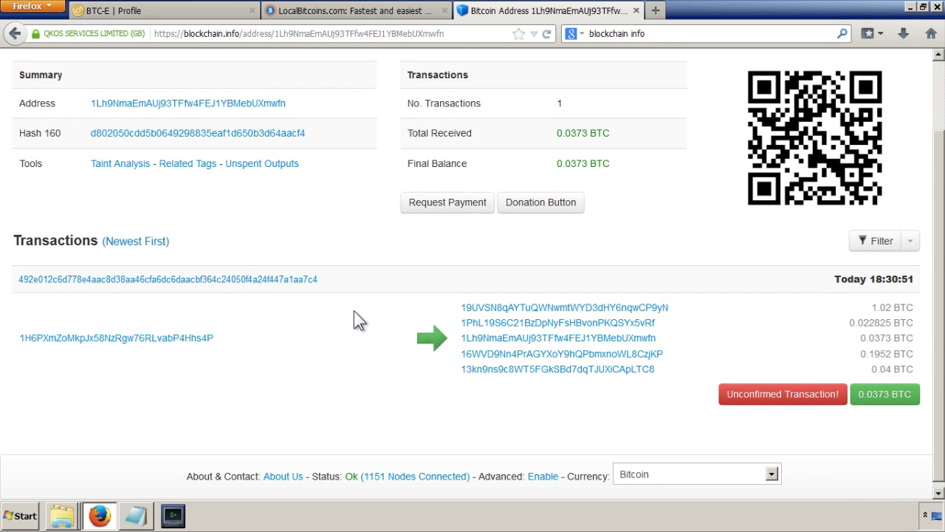
{"action": "scroll", "coordinate": [354, 311], "scroll_direction": "up", "scroll_amount": 3}
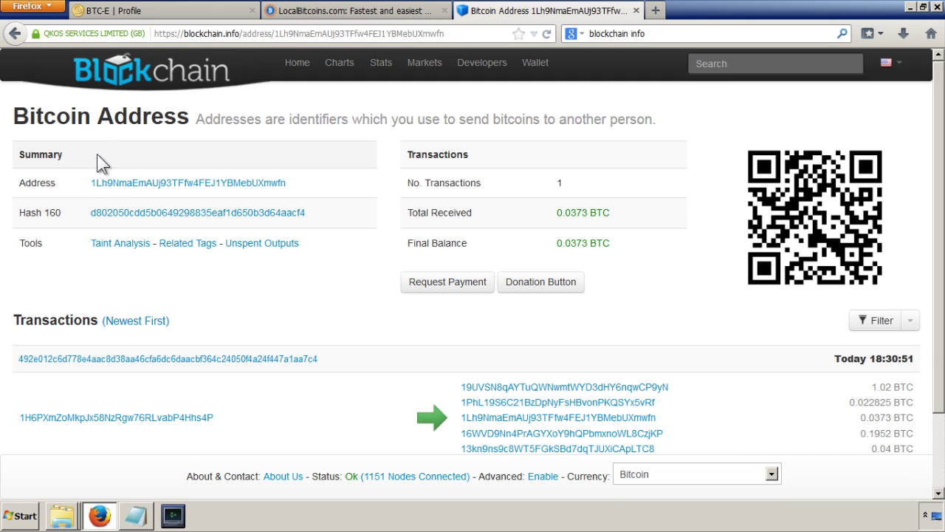
{"action": "middle_click", "coordinate": [323, 201]}
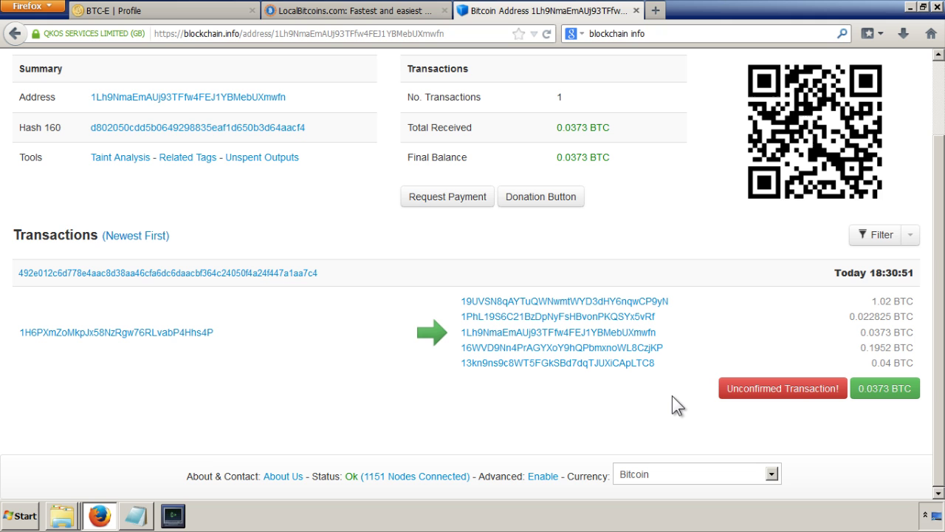
Step: Review the BTC deposit terms on the BTC-E funds page, highlighting the note on enrolment time and required confirmations
{"action": "left_click", "coordinate": [199, 8]}
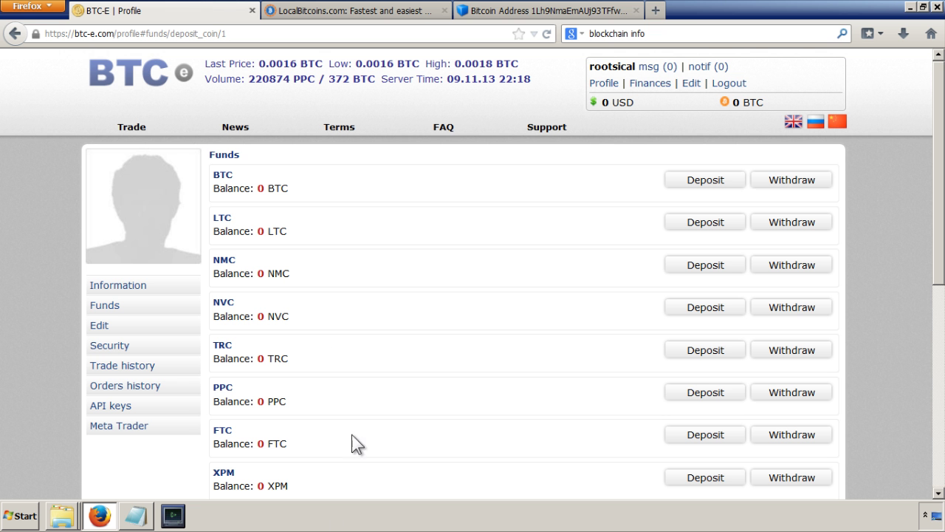
{"action": "middle_click", "coordinate": [408, 319]}
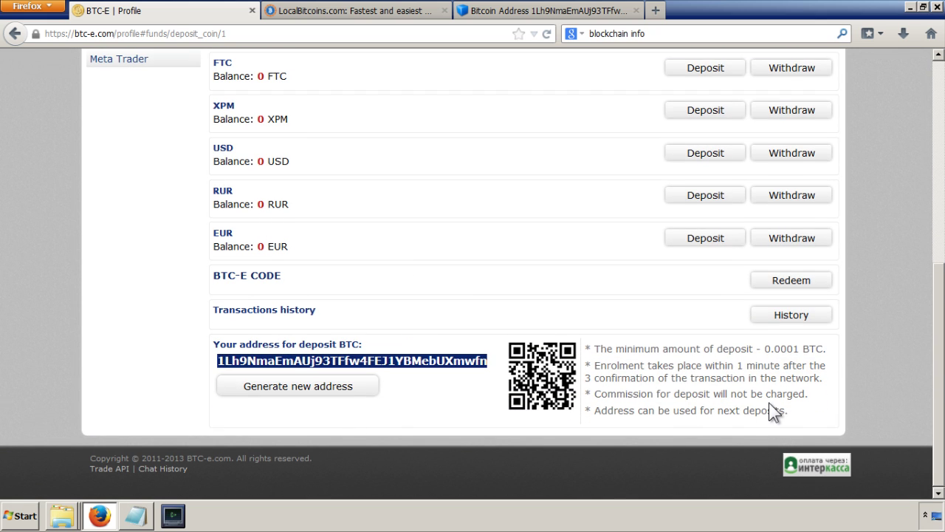
{"action": "left_click_drag", "start_coordinate": [595, 365], "coordinate": [822, 382]}
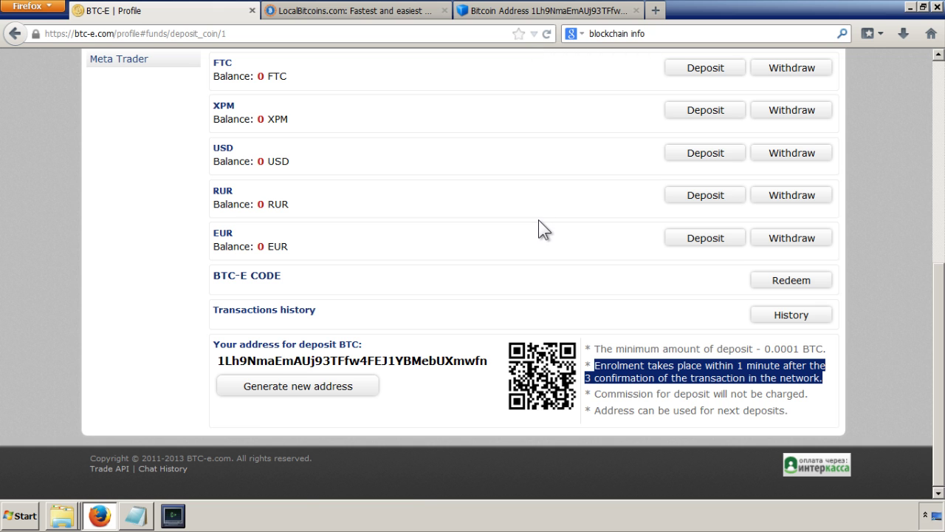
{"action": "scroll", "coordinate": [544, 229], "scroll_direction": "up", "scroll_amount": 8}
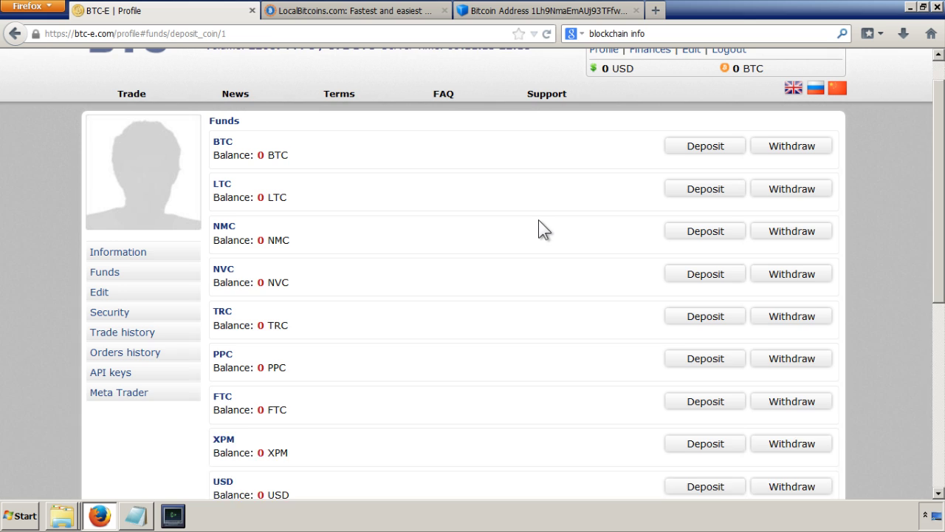
{"action": "scroll", "coordinate": [543, 229], "scroll_direction": "up", "scroll_amount": 1}
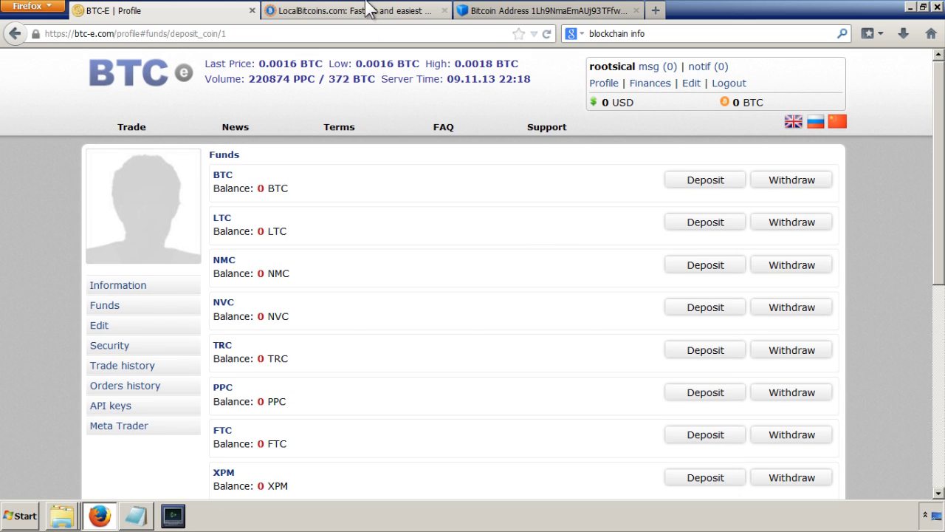
Step: Compare the BTC-E balances with the LocalBitcoins wallet and review its send notice and wallet transactions list
{"action": "left_click", "coordinate": [367, 9]}
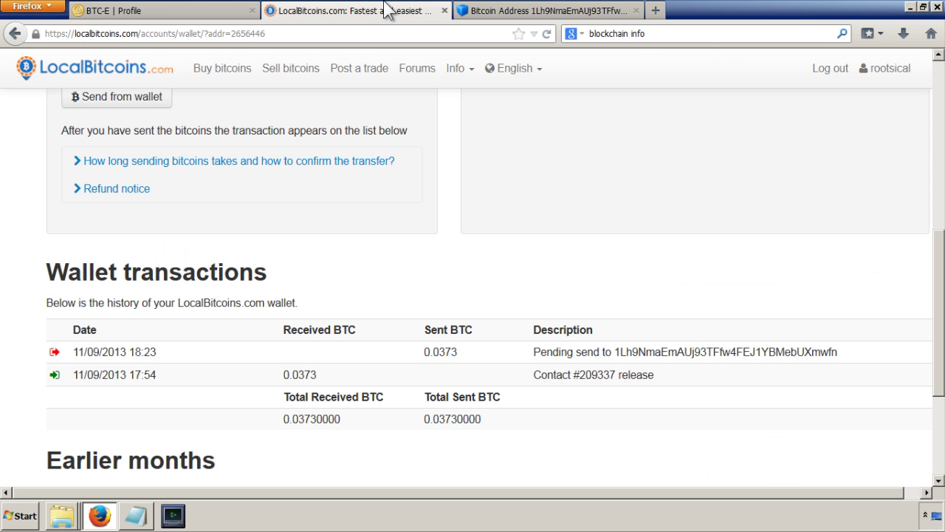
{"action": "left_click", "coordinate": [155, 9]}
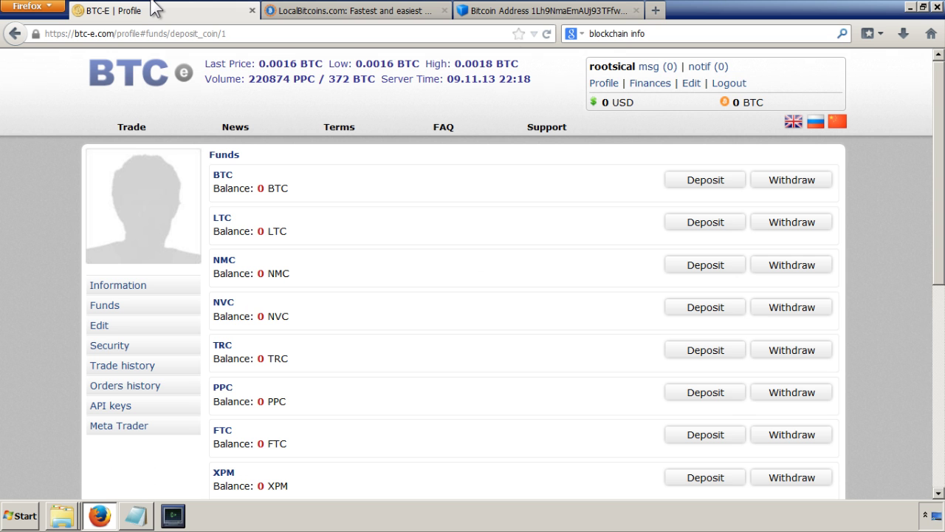
{"action": "left_click", "coordinate": [367, 10]}
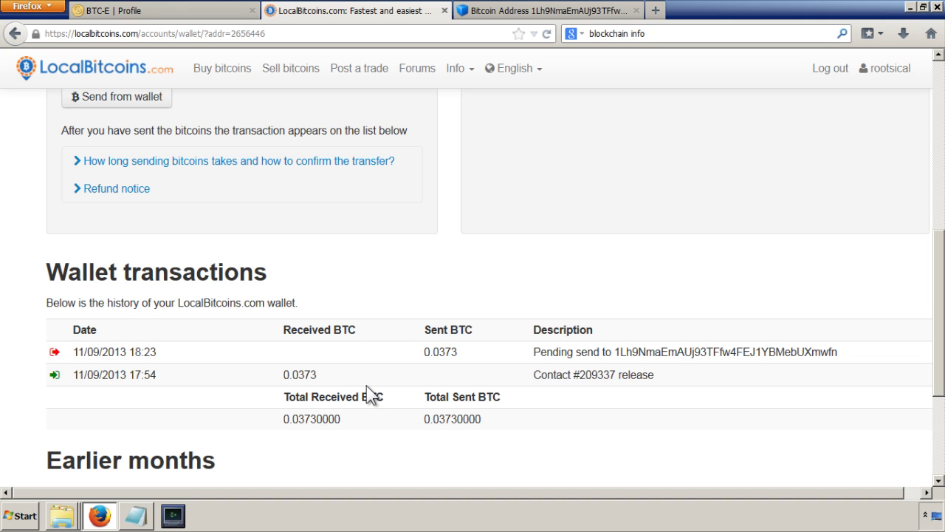
{"action": "scroll", "coordinate": [366, 385], "scroll_direction": "up", "scroll_amount": 1}
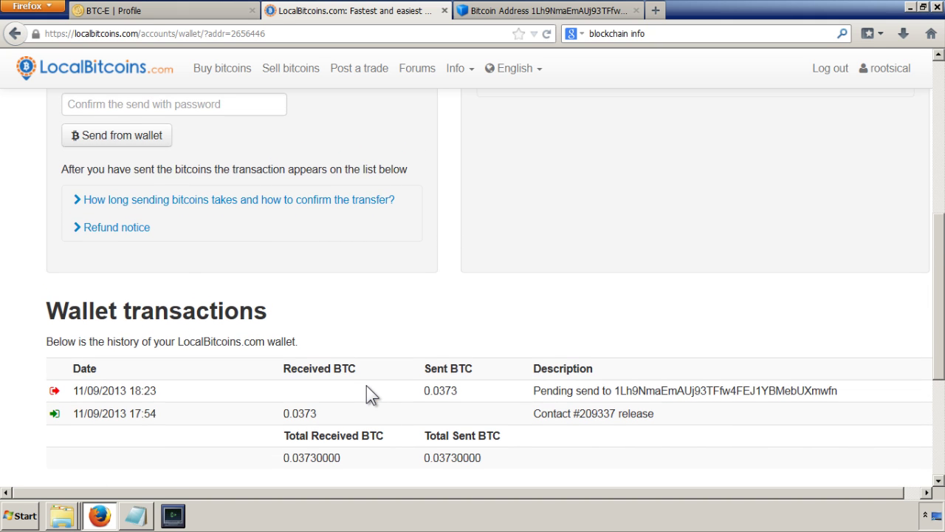
{"action": "scroll", "coordinate": [396, 237], "scroll_direction": "down", "scroll_amount": 2}
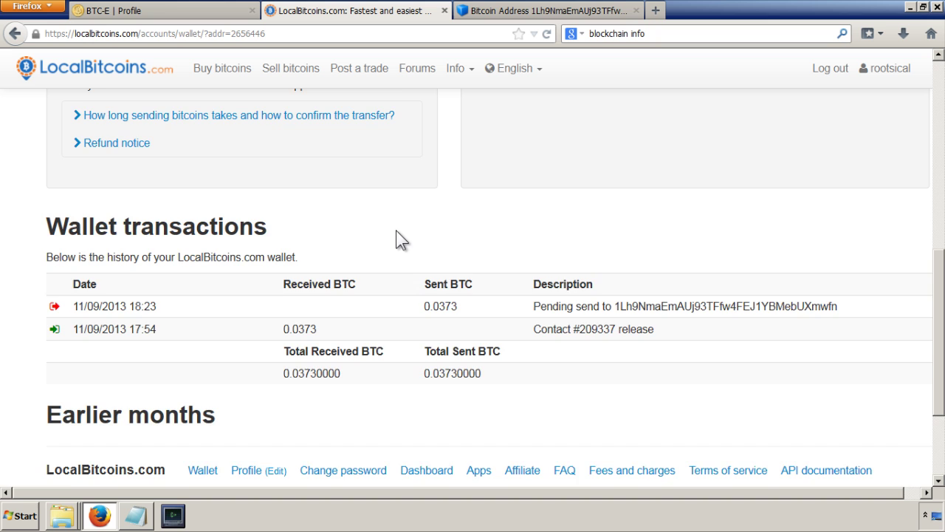
{"action": "scroll", "coordinate": [399, 239], "scroll_direction": "up", "scroll_amount": 10}
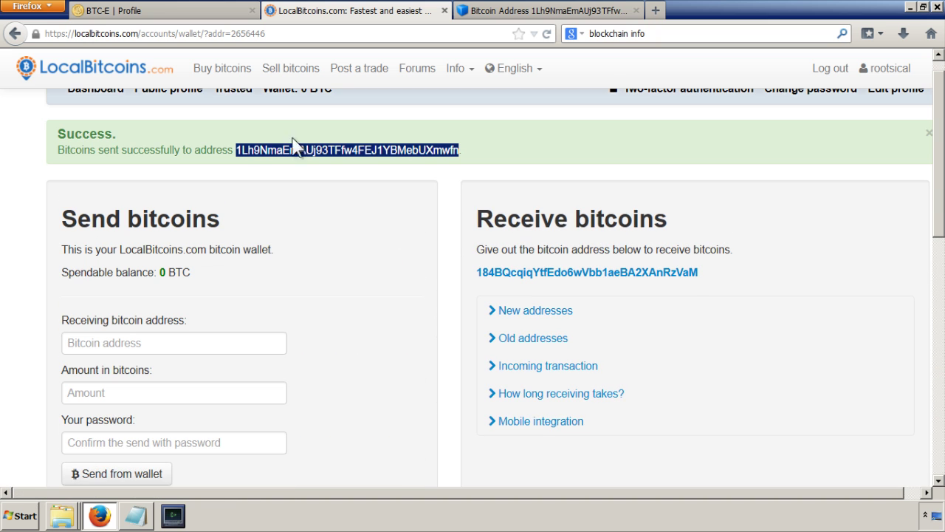
{"action": "middle_click", "coordinate": [403, 312]}
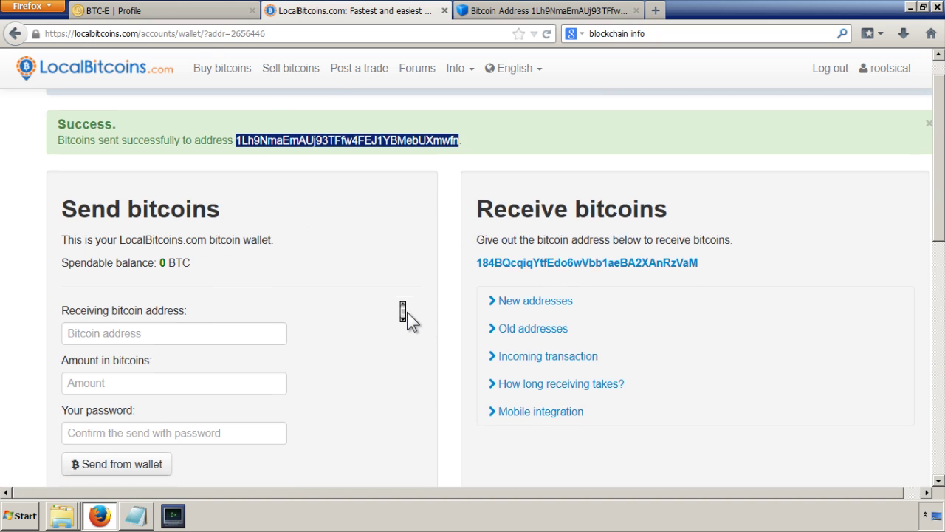
{"action": "middle_click", "coordinate": [407, 312]}
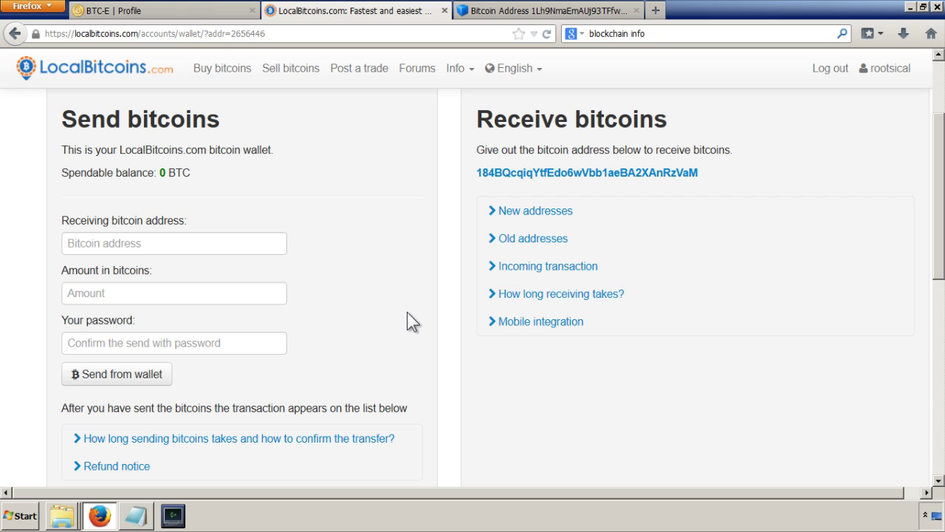
{"action": "scroll", "coordinate": [407, 311], "scroll_direction": "down", "scroll_amount": 5}
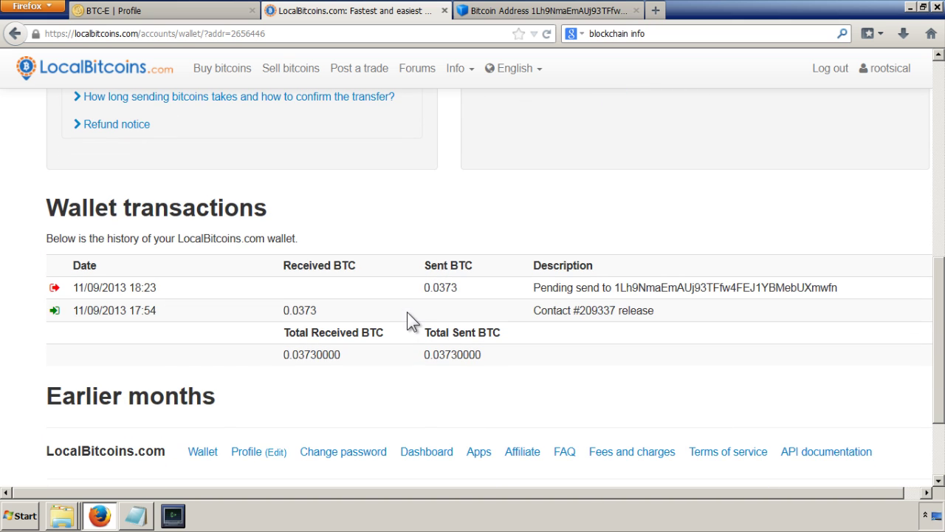
Step: Open the BTC-E trading page and select the NMC/BTC currency pair
{"action": "left_click", "coordinate": [177, 10]}
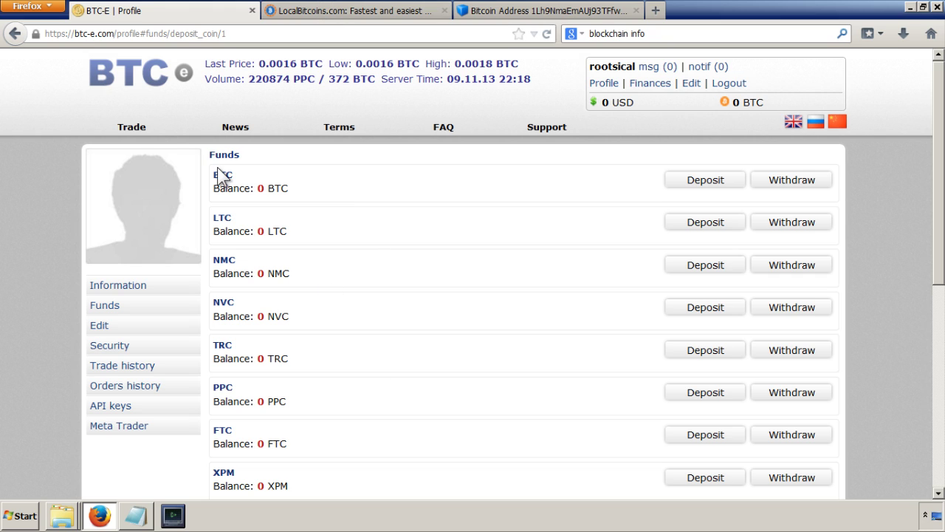
{"action": "left_click", "coordinate": [137, 127]}
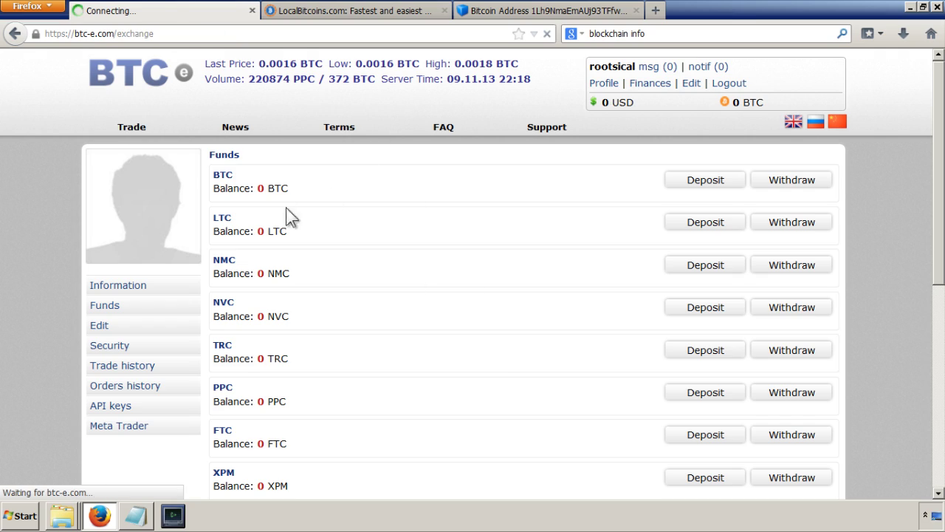
{"action": "left_click", "coordinate": [476, 229]}
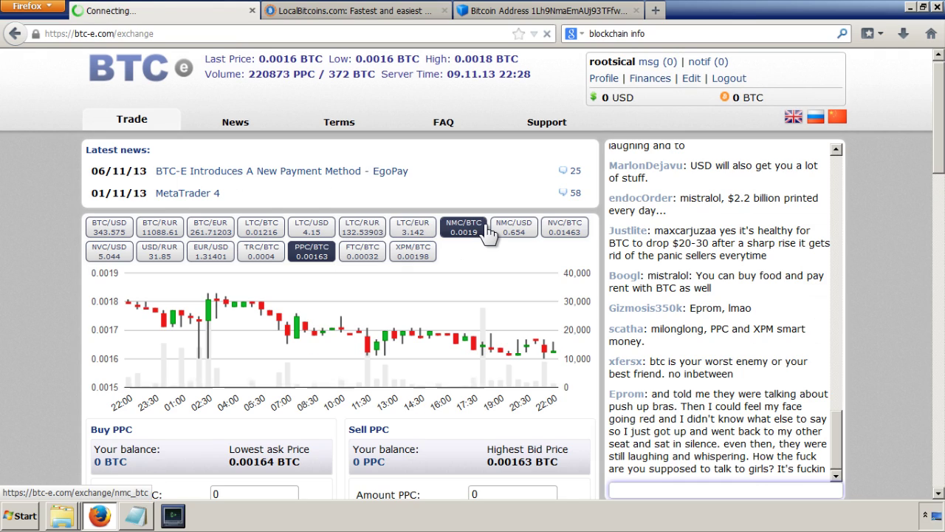